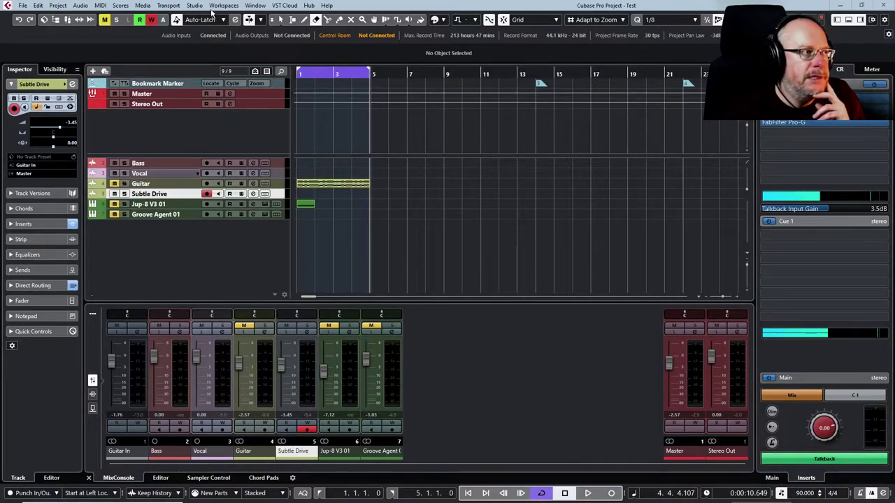
Open the Studio menu from the menu bar
click(196, 5)
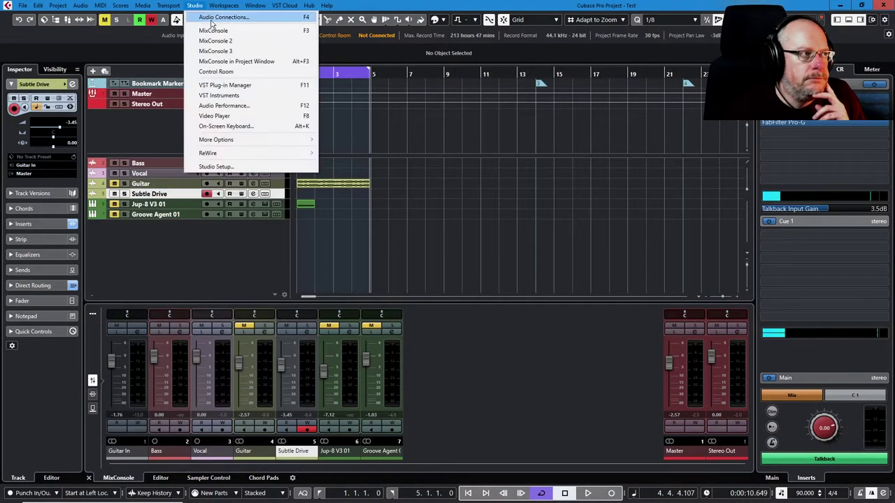
In Audio Connections, confirm Guitar In uses the Guitar L In and Guitar R In ports, leaving them unchanged
click(221, 17)
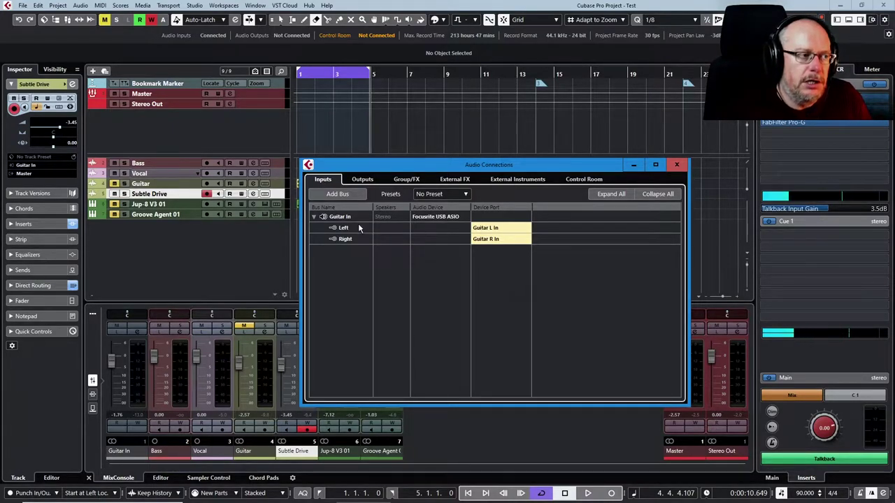
click(494, 228)
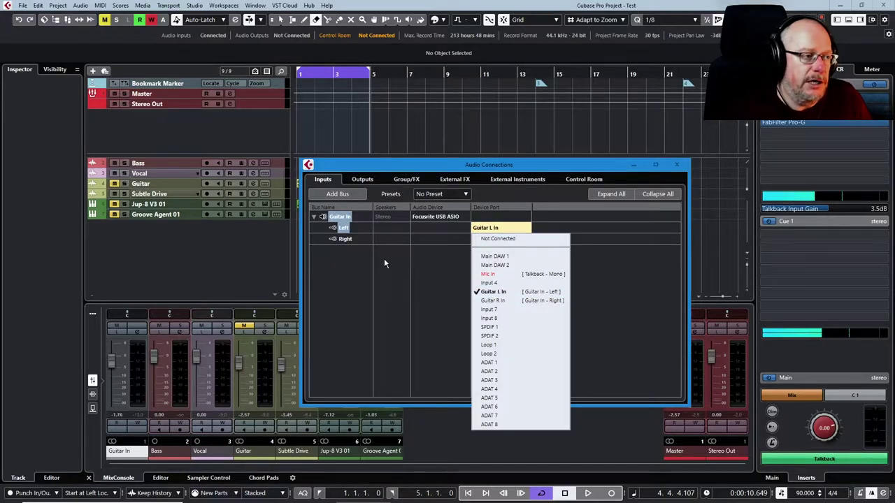
click(403, 264)
key(F4)
click(148, 195)
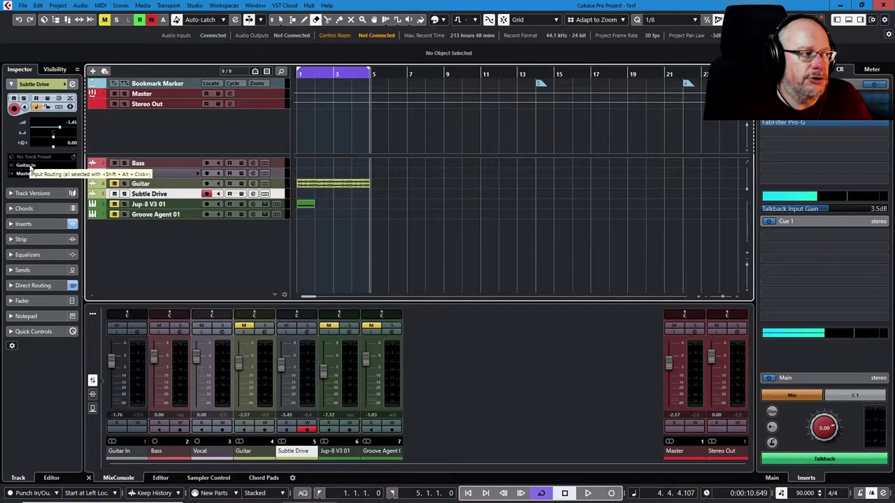
click(29, 166)
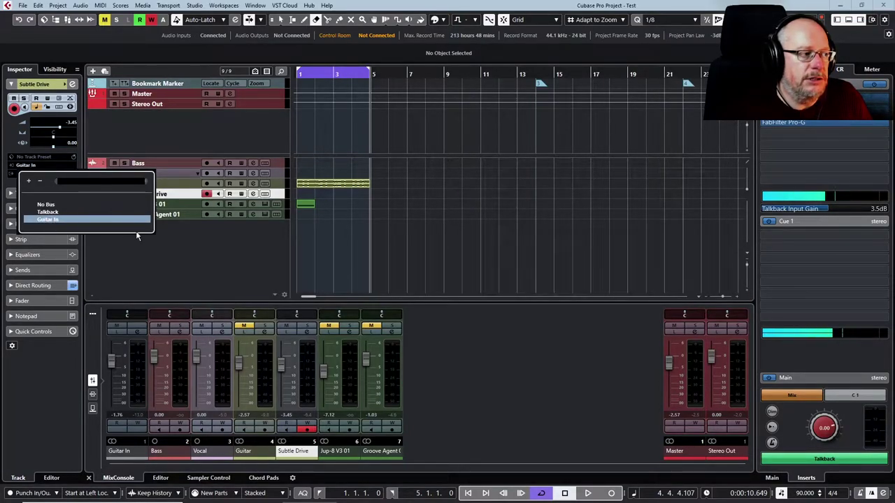
click(188, 217)
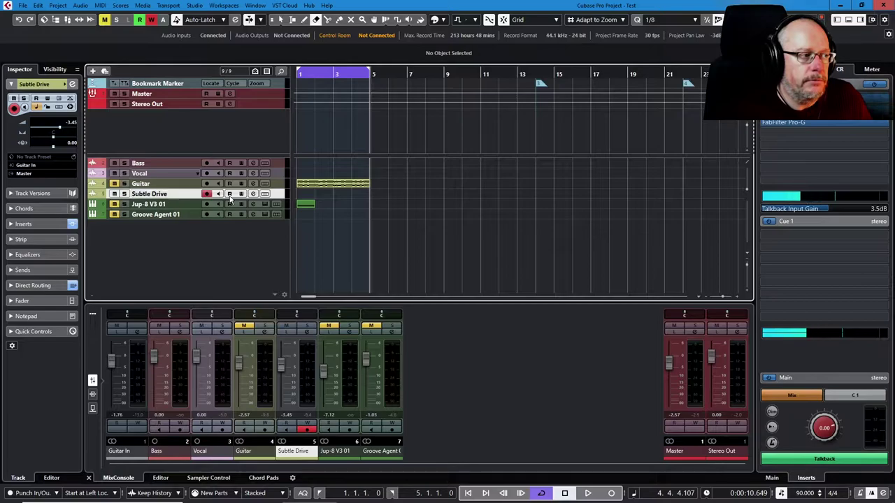
click(218, 194)
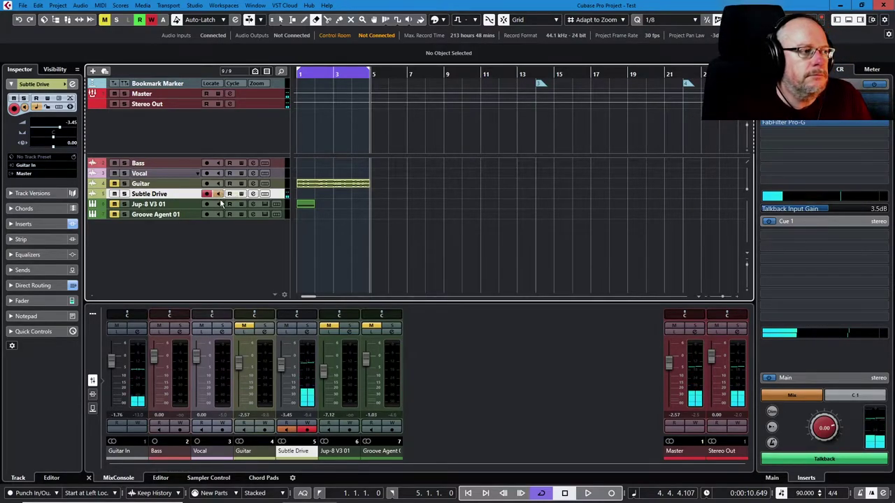
click(218, 195)
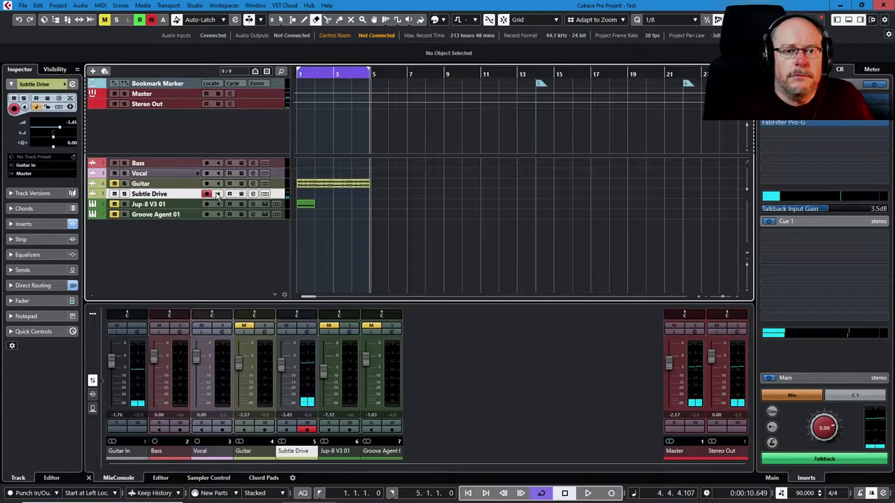
click(160, 174)
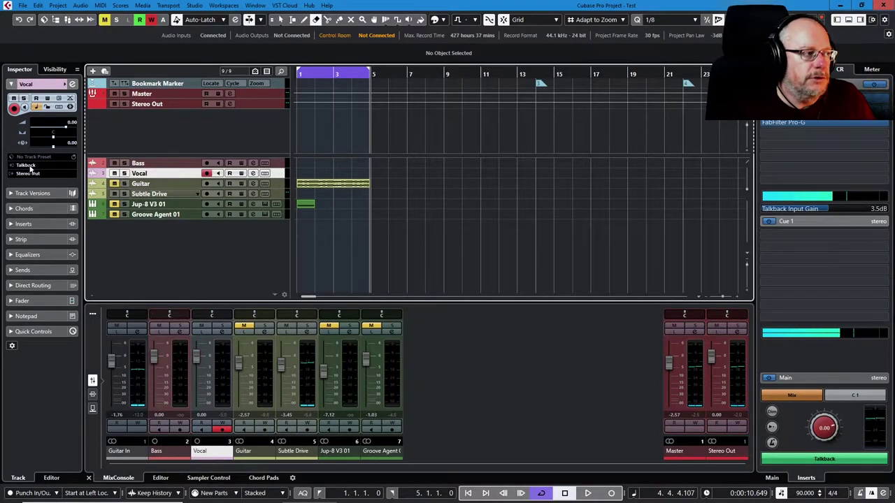
Confirm the Vocal track input stays on Talkback, then view Audio Connections' Control Room page
click(28, 165)
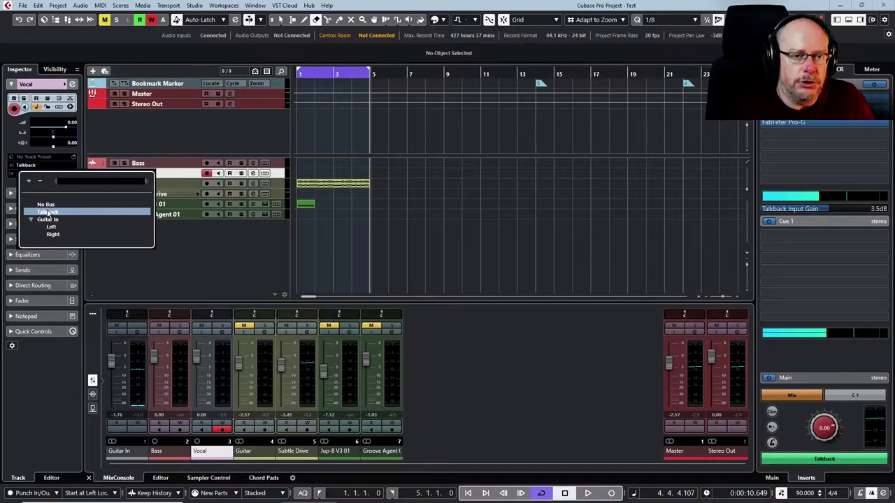
click(176, 252)
click(195, 6)
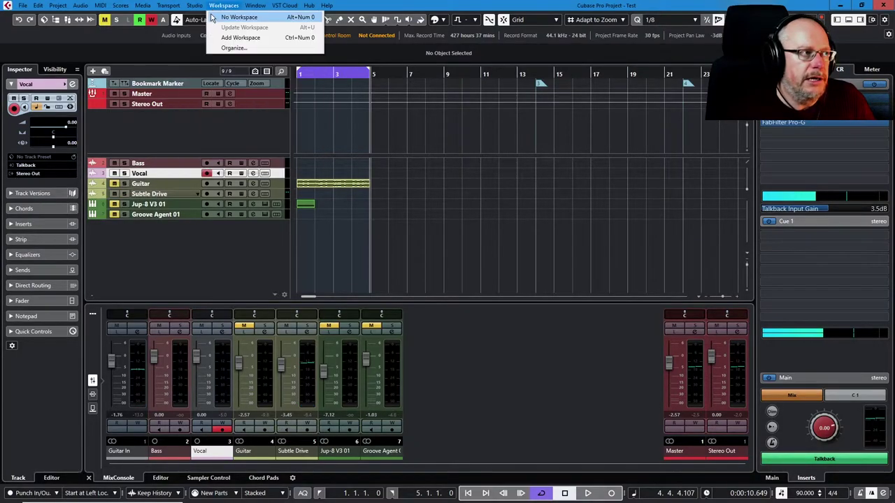
click(222, 17)
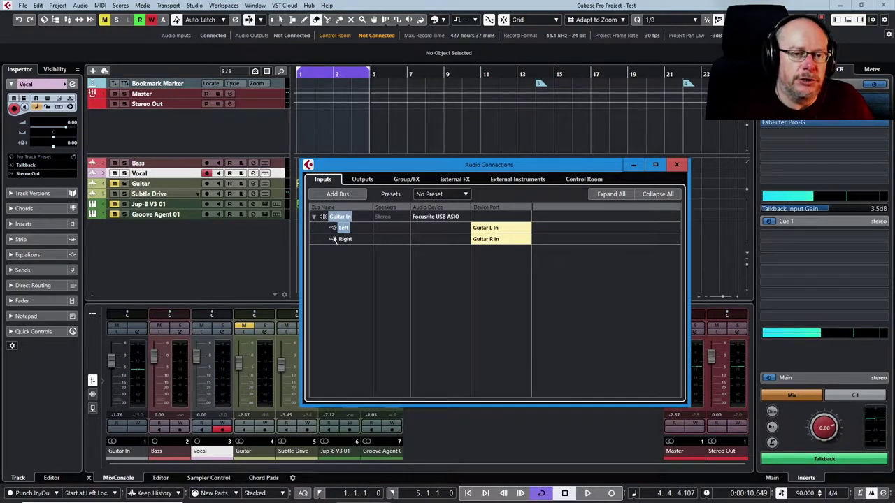
click(586, 179)
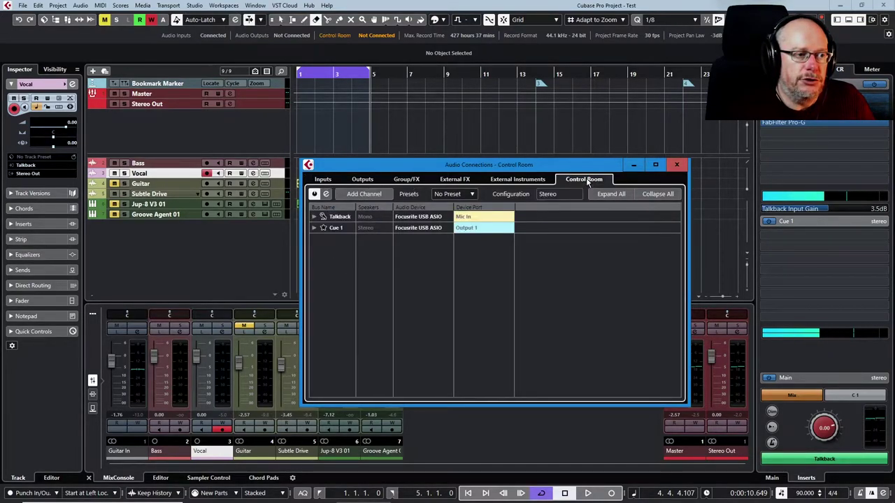
Expand the Talkback bus, confirm it keeps the Mic In port, and close Audio Connections
click(313, 218)
click(315, 218)
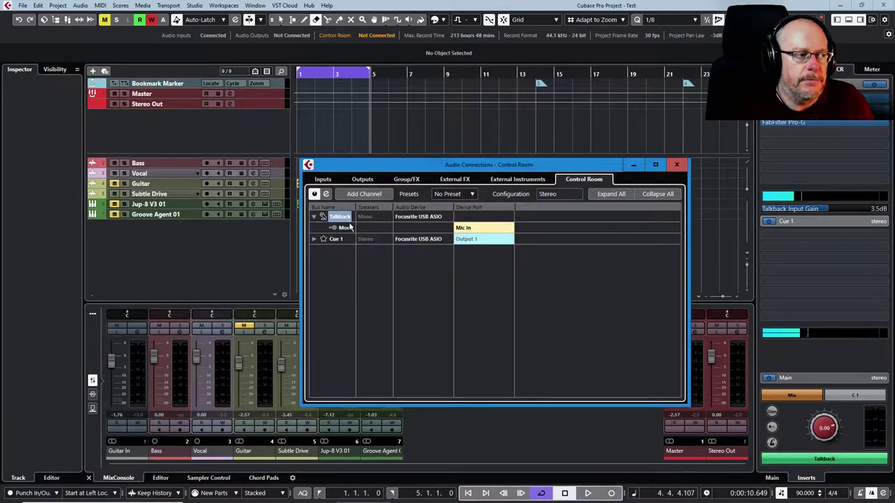
click(473, 228)
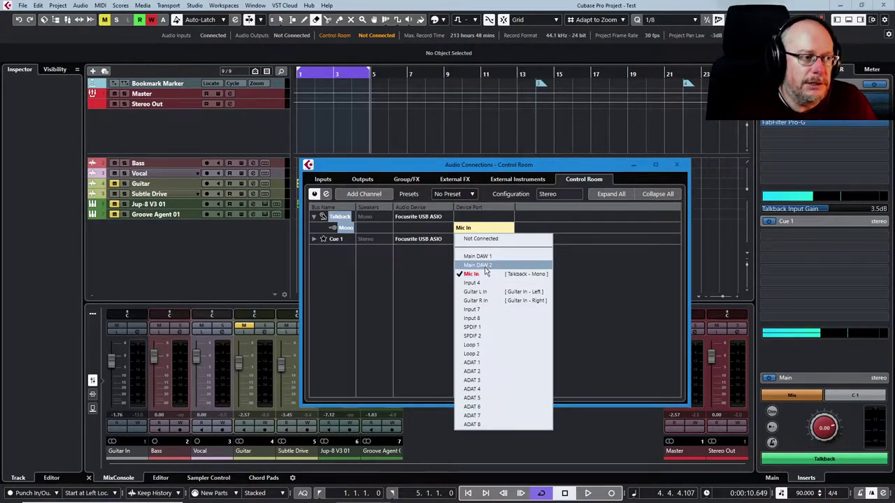
click(416, 261)
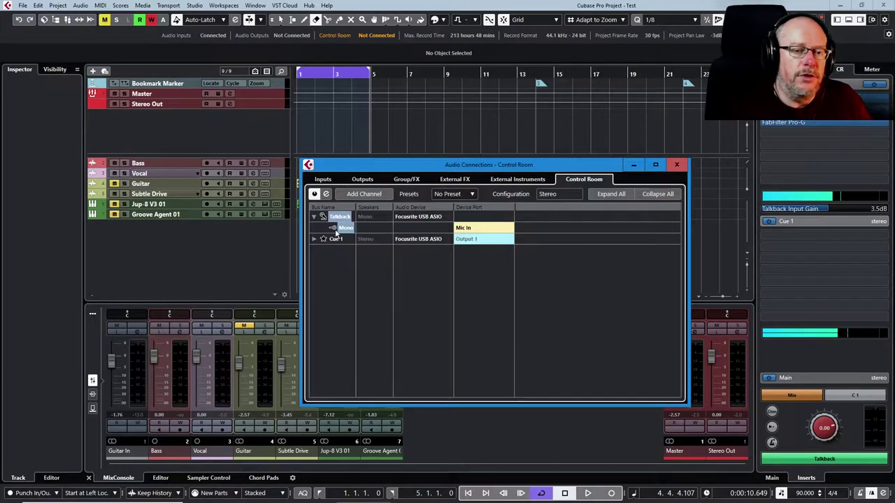
click(631, 163)
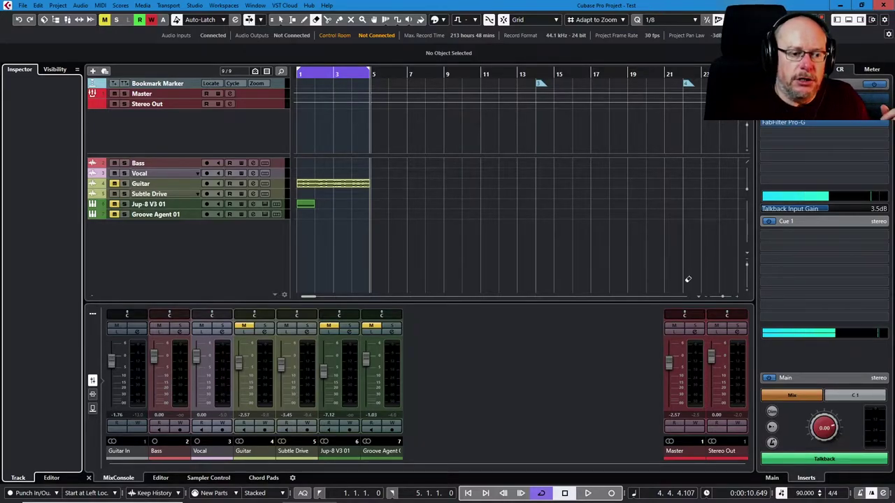
click(824, 461)
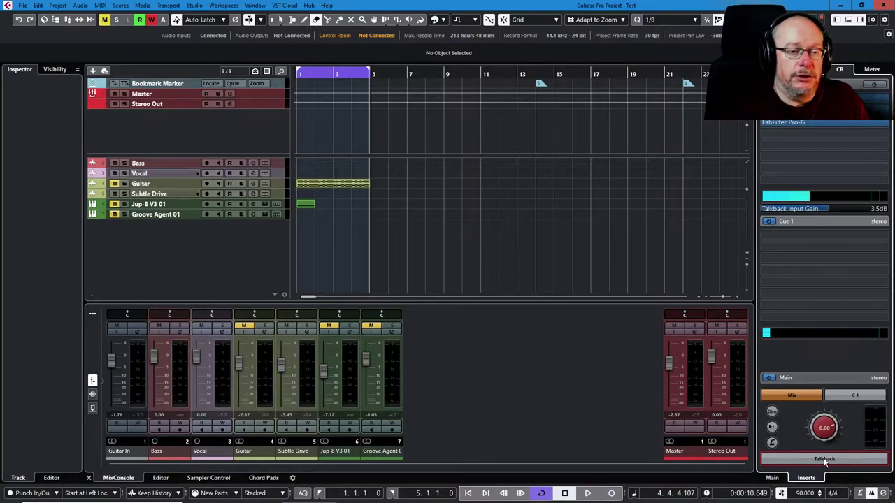
click(826, 461)
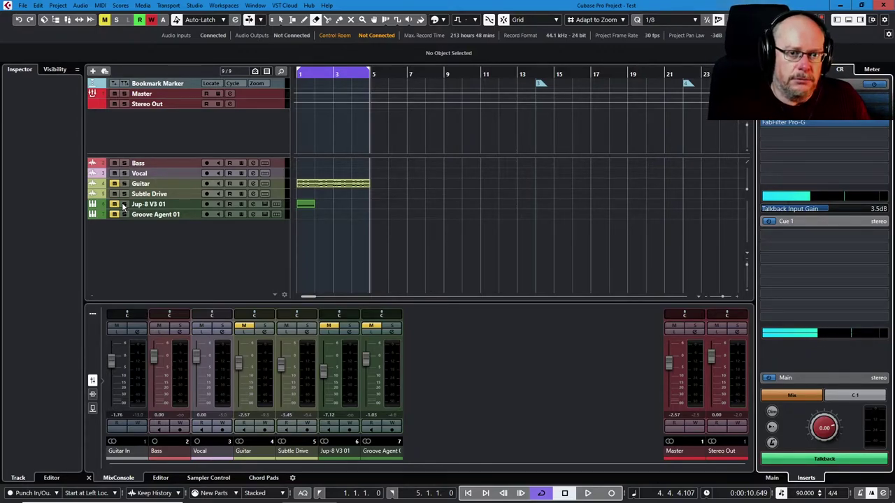
click(224, 5)
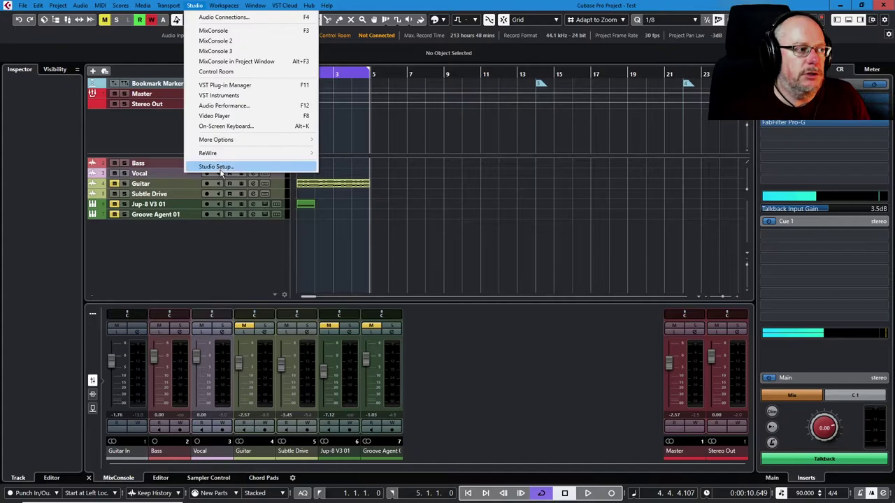
Check in Studio Setup's Audio System page that Focusrite USB ASIO stays the driver, then cancel
click(217, 167)
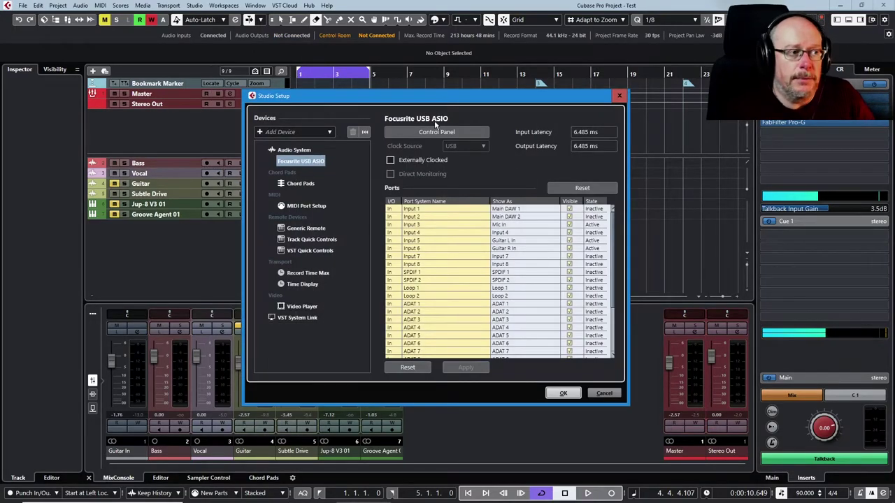
click(294, 150)
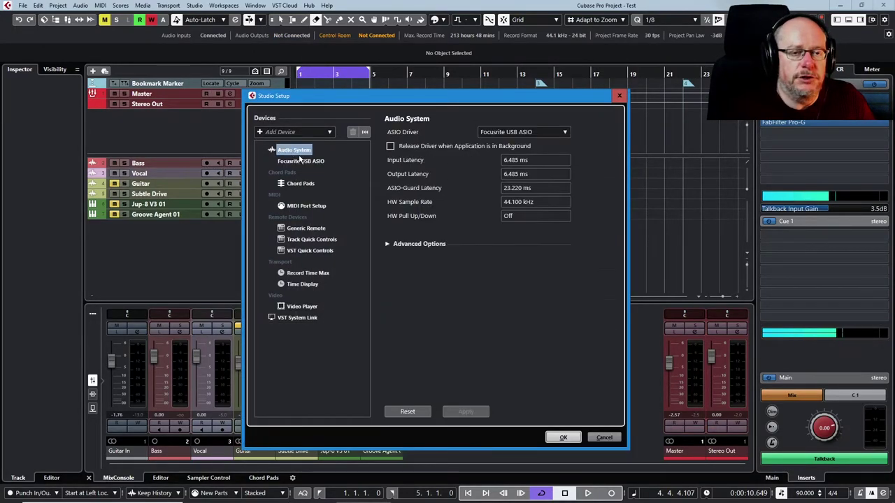
click(533, 132)
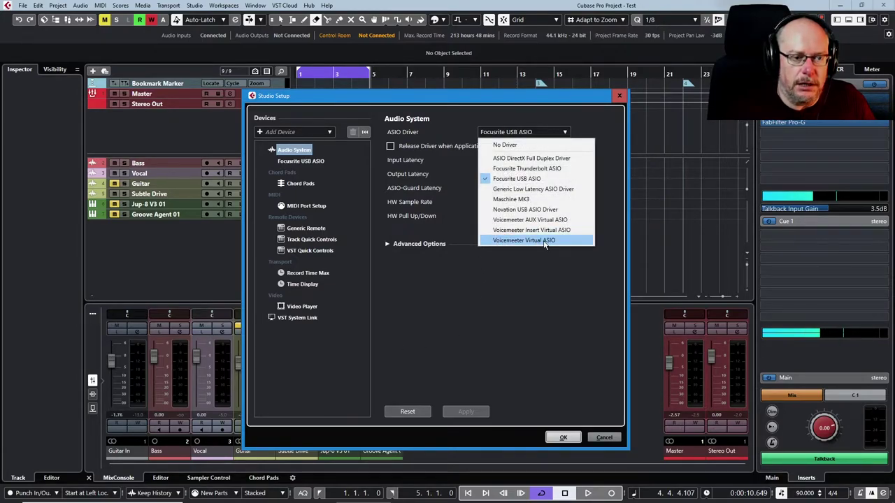
key(Escape)
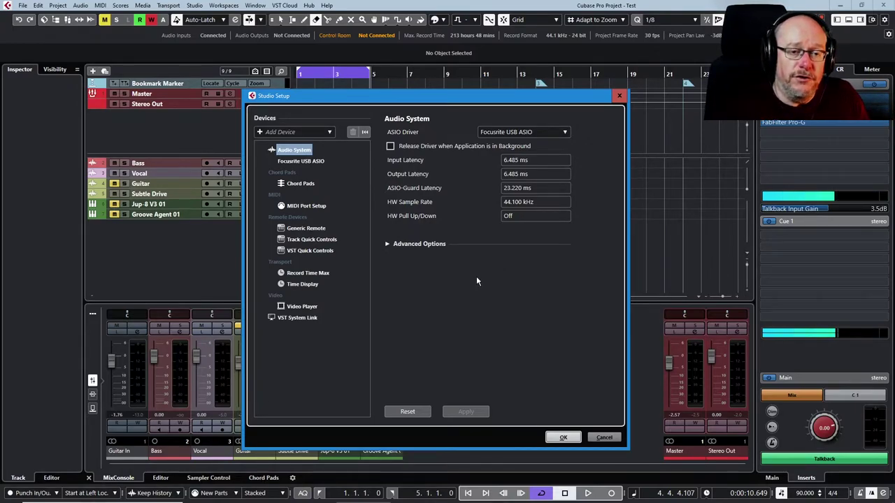
click(605, 439)
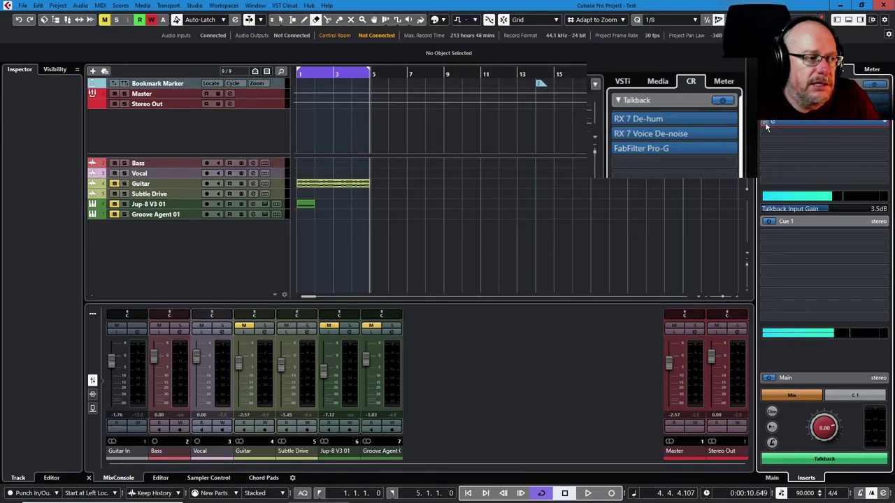
Switch the Control Room panel to show the Cue 1 channel settings
click(767, 125)
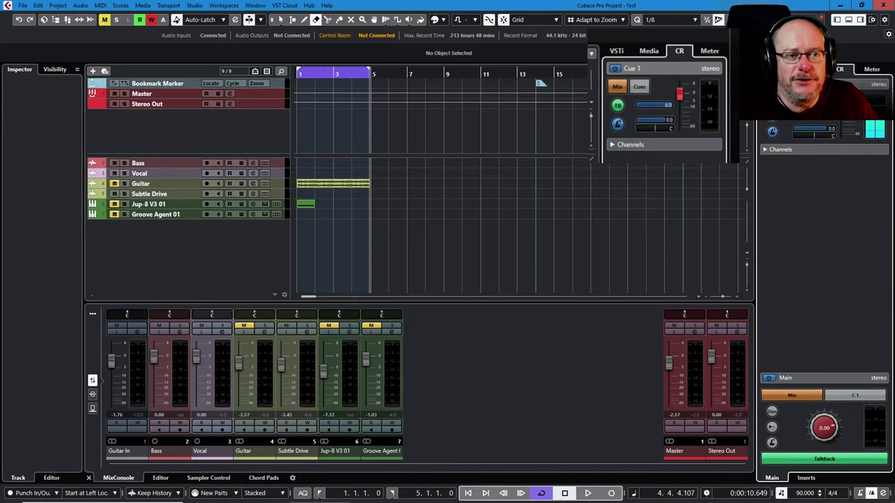
Toggle Cue 1's metronome click on and off, then record a brief pass from the project start
click(773, 132)
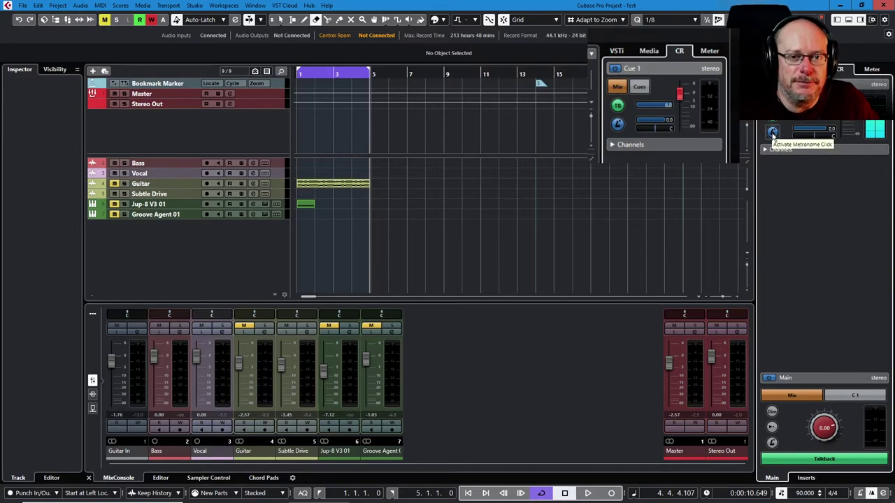
click(773, 133)
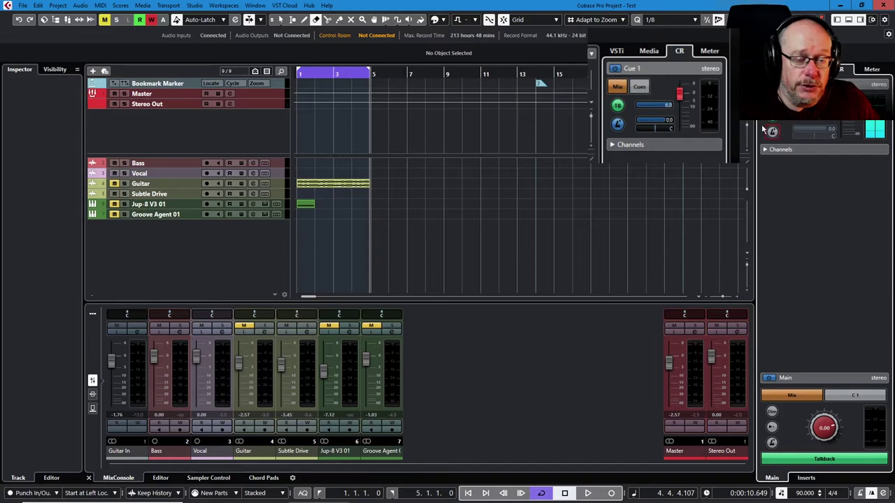
click(611, 493)
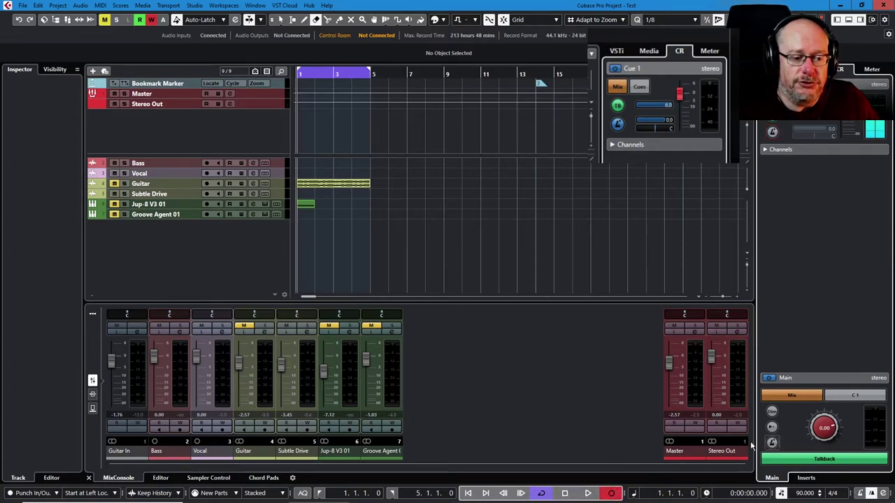
key(space)
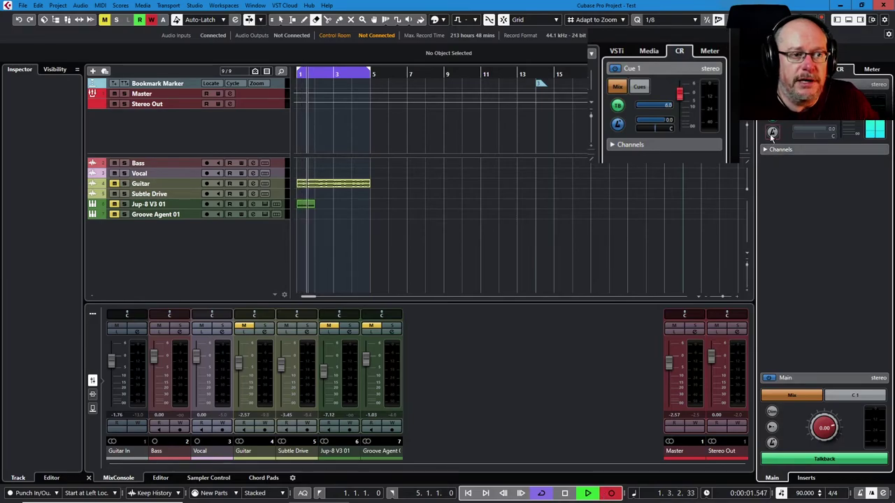
key(space)
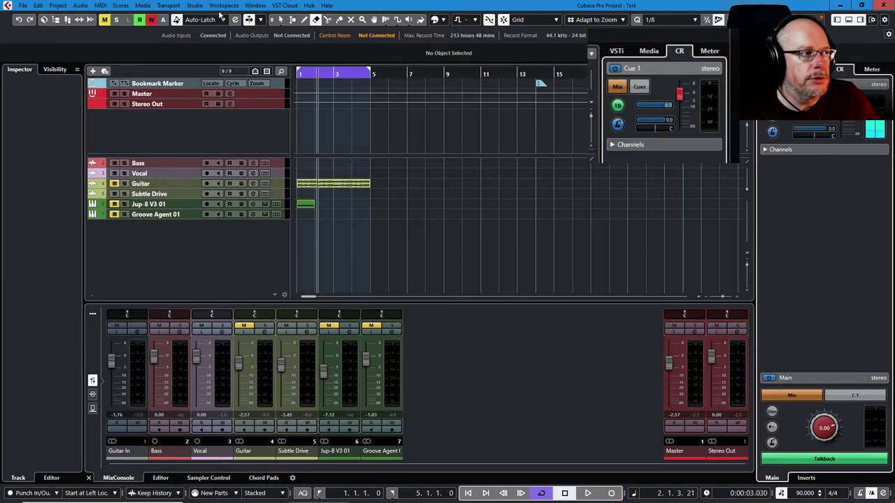
click(195, 6)
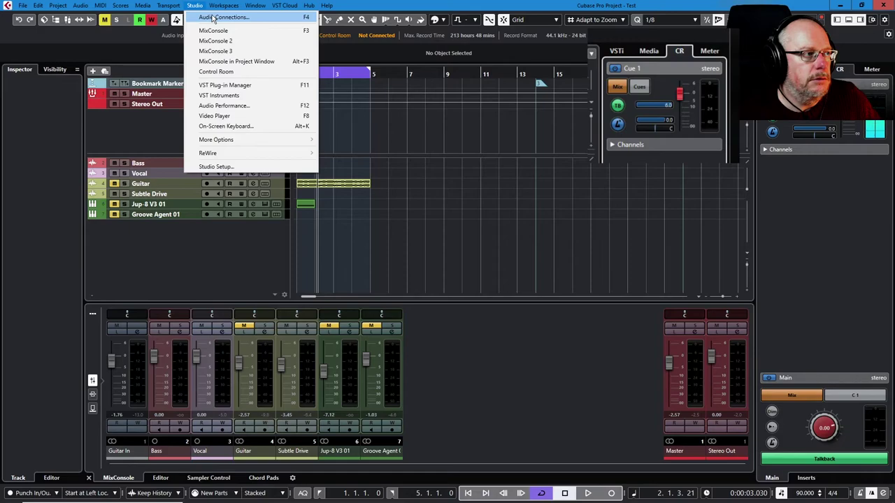
click(214, 16)
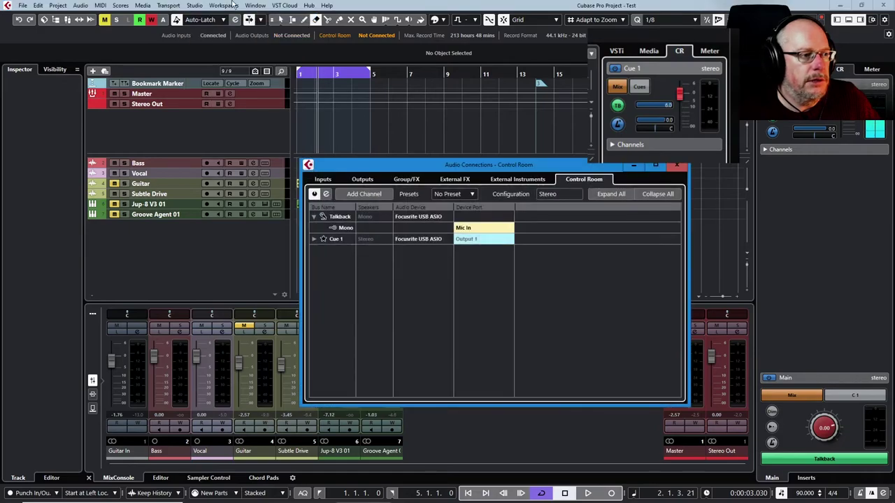
click(314, 239)
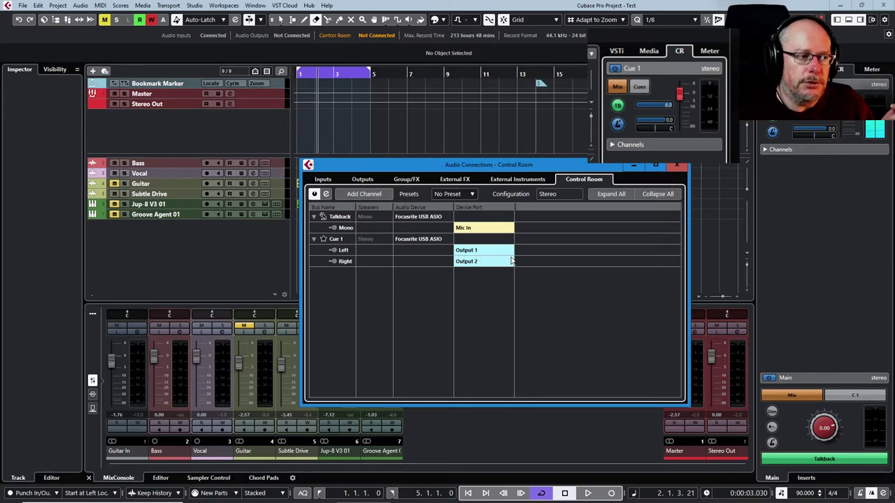
click(364, 179)
click(315, 218)
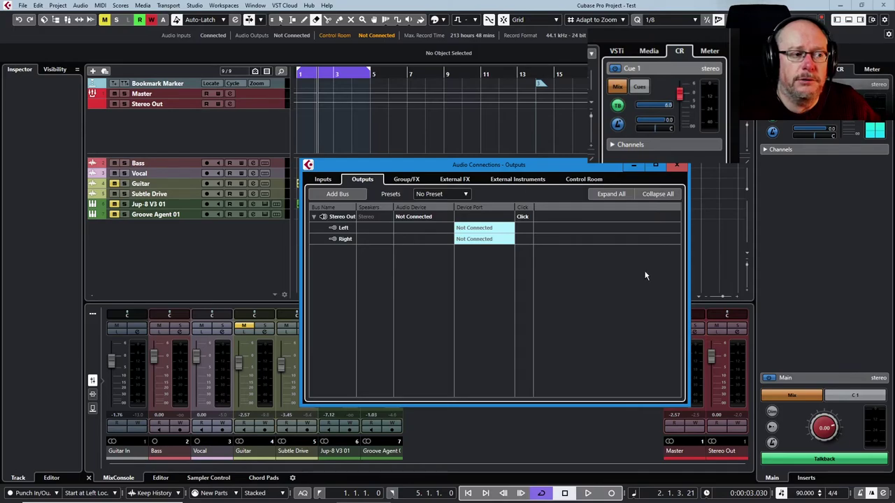
click(591, 179)
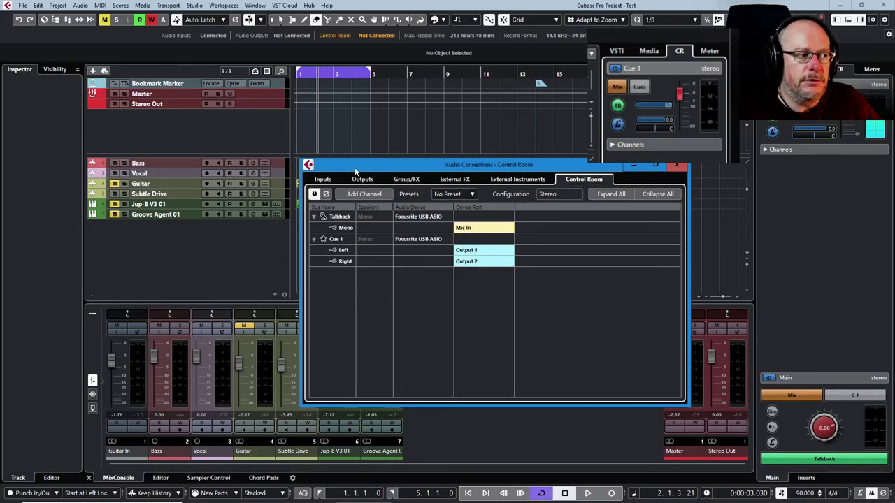
click(327, 180)
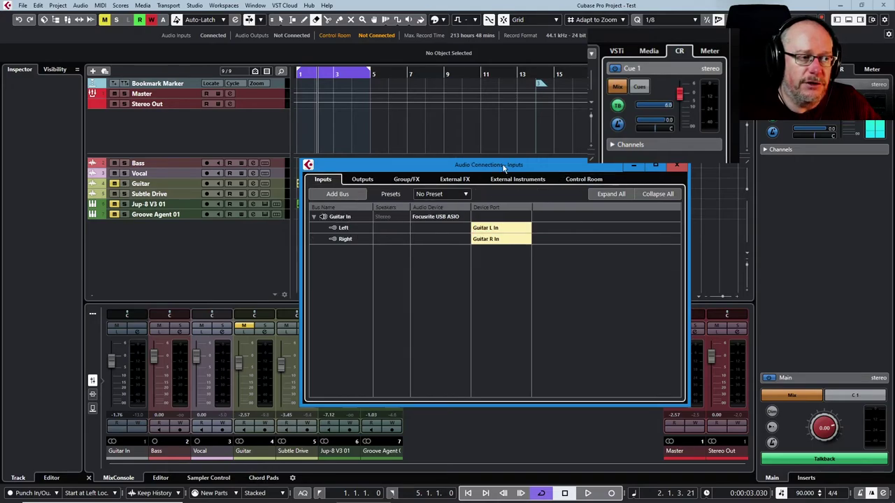
drag(504, 168, 467, 137)
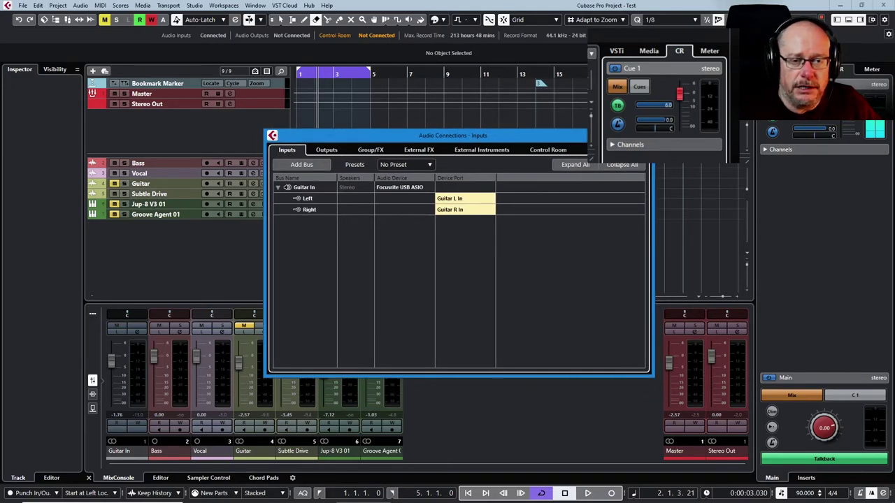
key(F4)
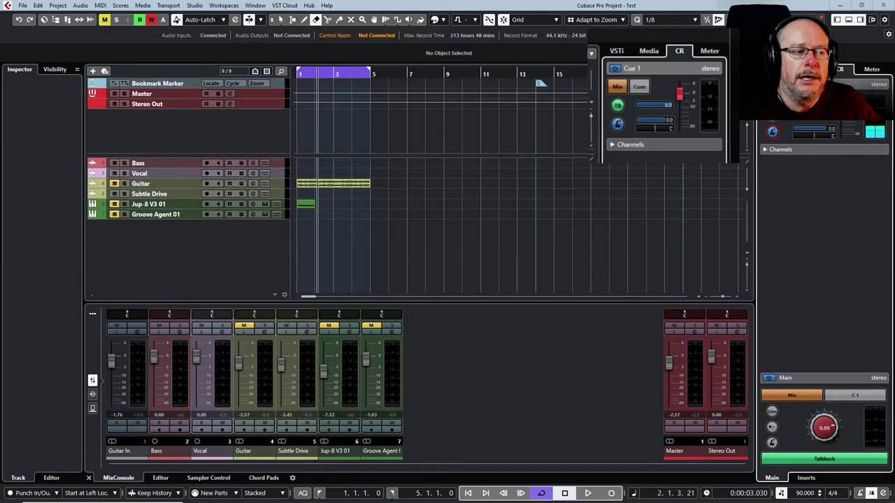